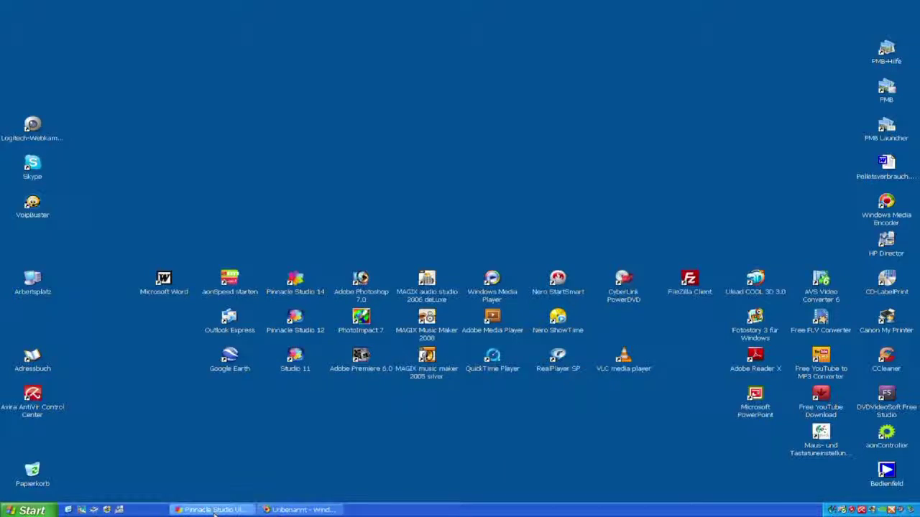
- Switch to Pinnacle Studio, display the first album video as scenes, and place the airplane wing scene at the start of the timeline
left_click(213, 511)
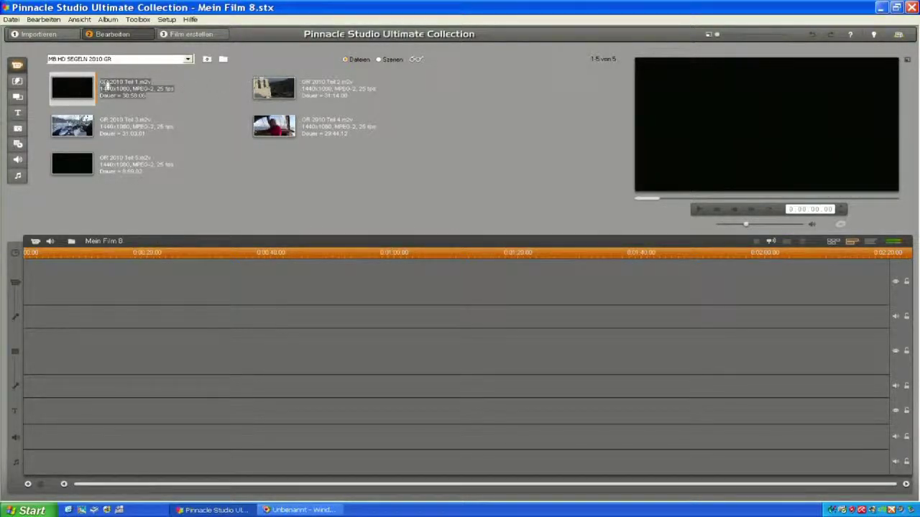
left_click(380, 60)
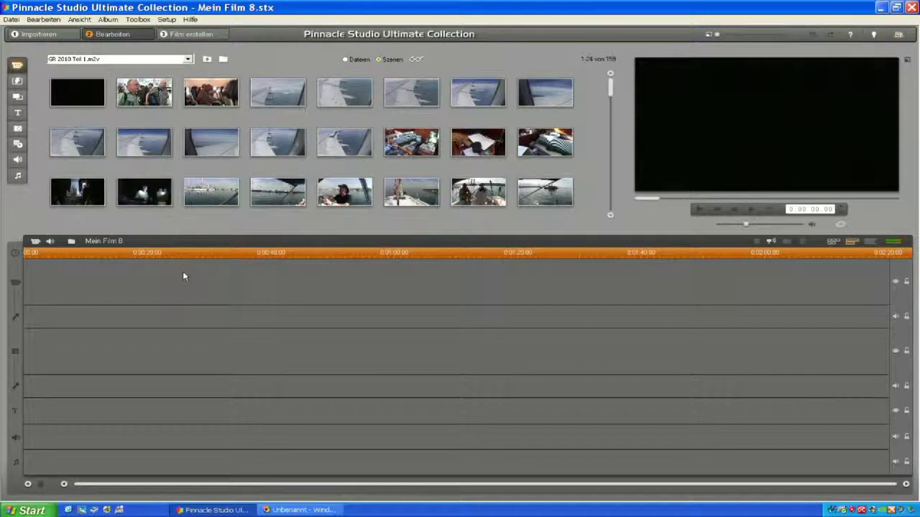
left_click_drag(280, 97, 463, 245)
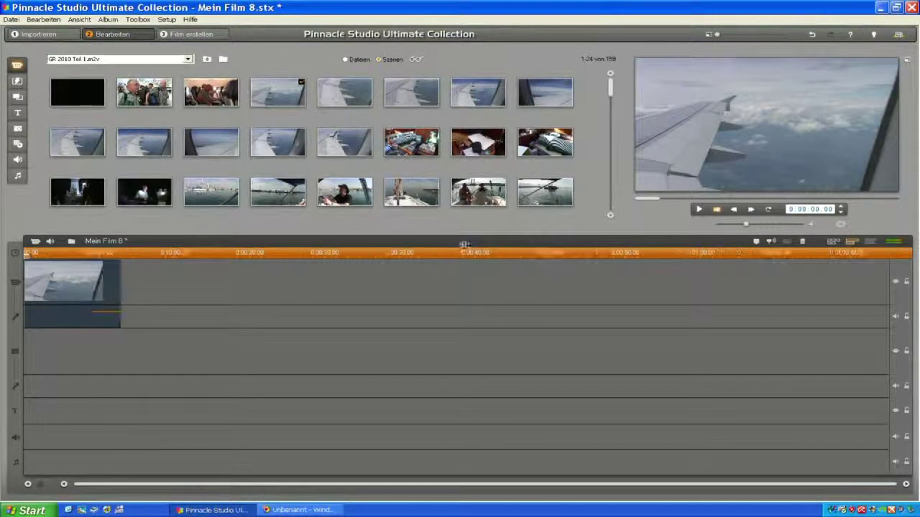
left_click_drag(213, 253, 388, 249)
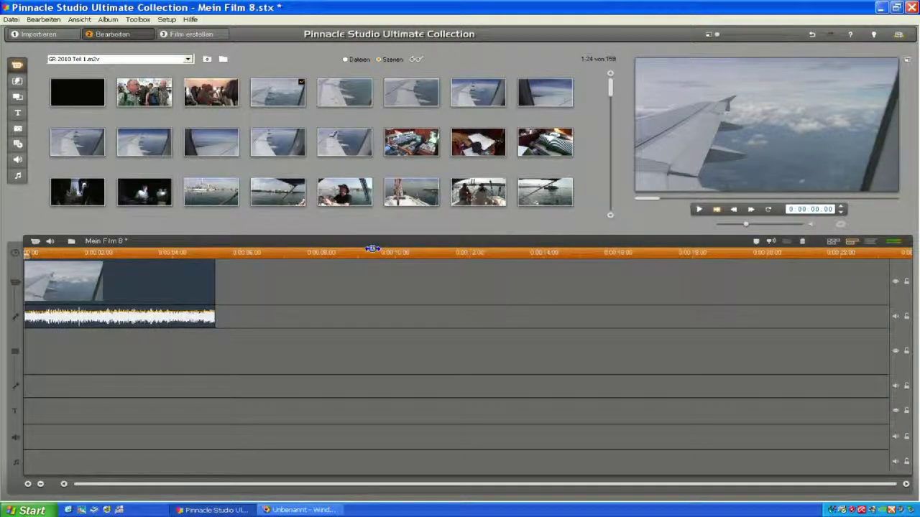
key("space")
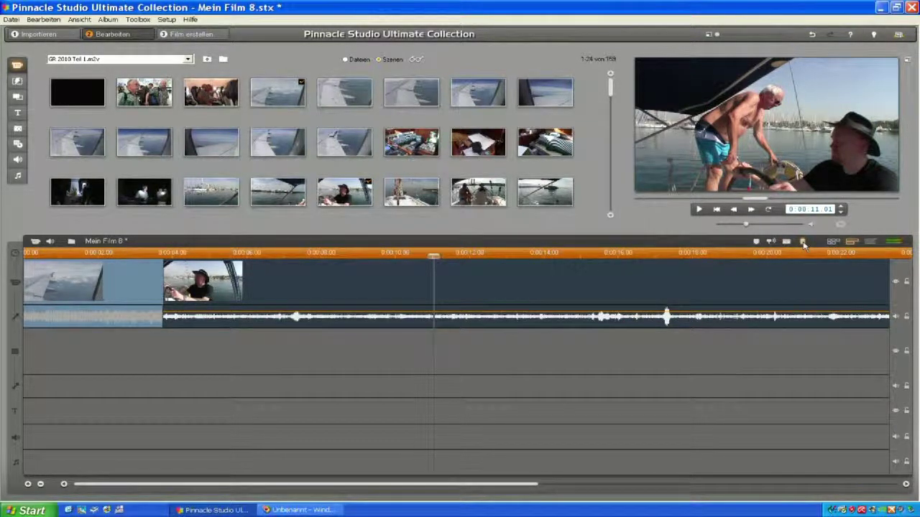
- Split the second timeline clip at about 0:00:22.00 and delete the part before the cut
left_click_drag(431, 253, 842, 267)
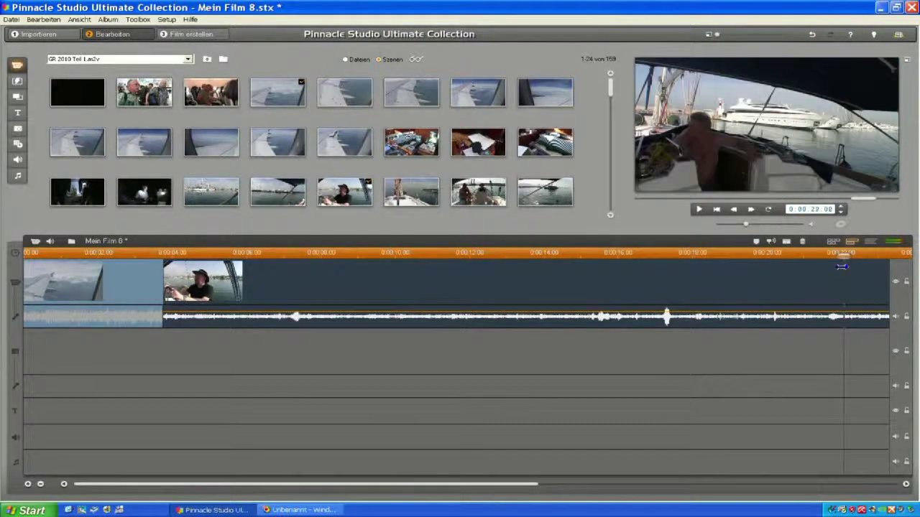
left_click(841, 266)
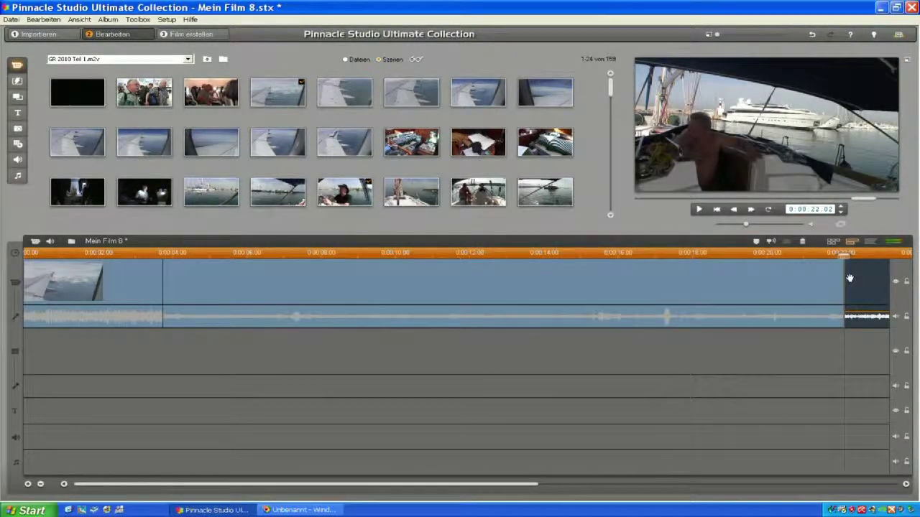
left_click(795, 281)
key("Delete")
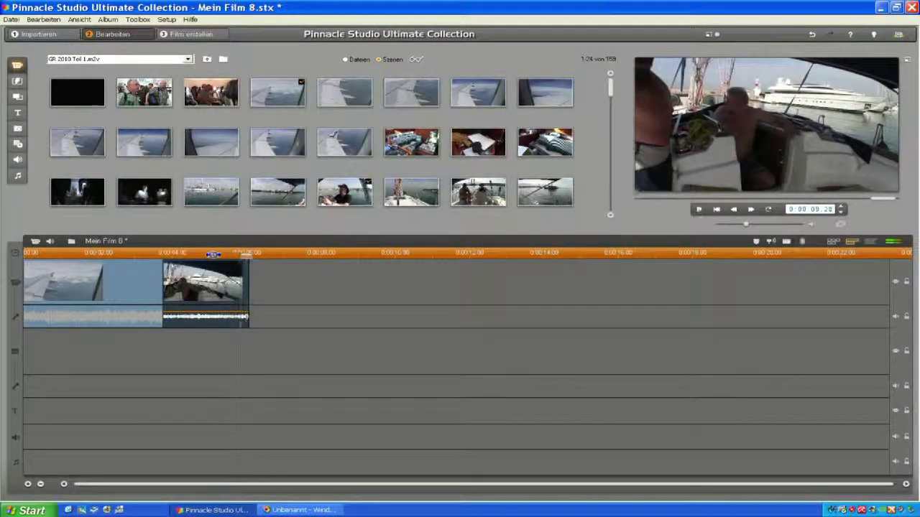
- Append the harbour entrance scene as the third clip, split it after about two and a half seconds, and delete the remainder
left_click_drag(247, 253, 196, 255)
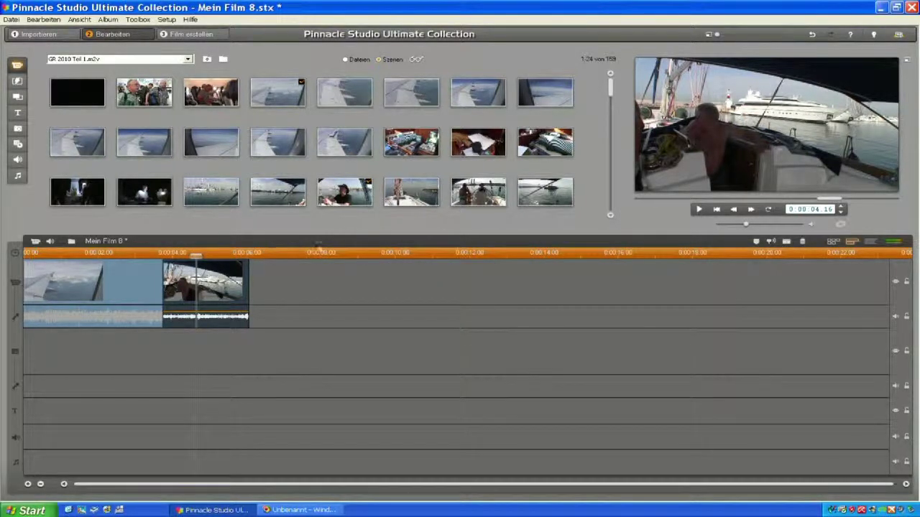
left_click_drag(348, 205, 353, 271)
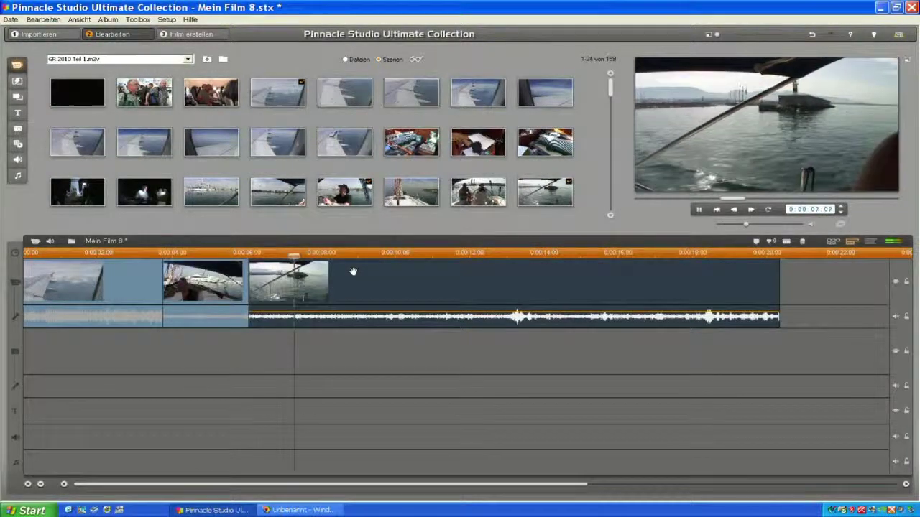
key("space")
key("Insert")
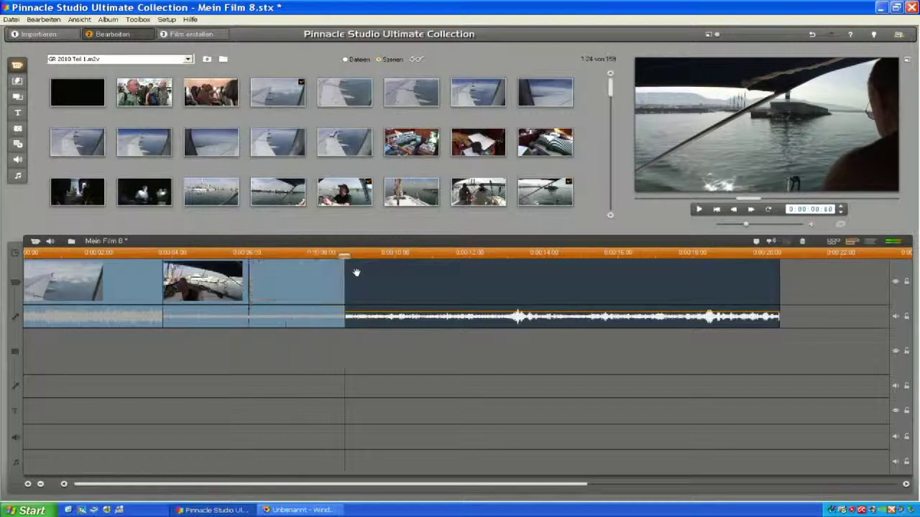
key("Delete")
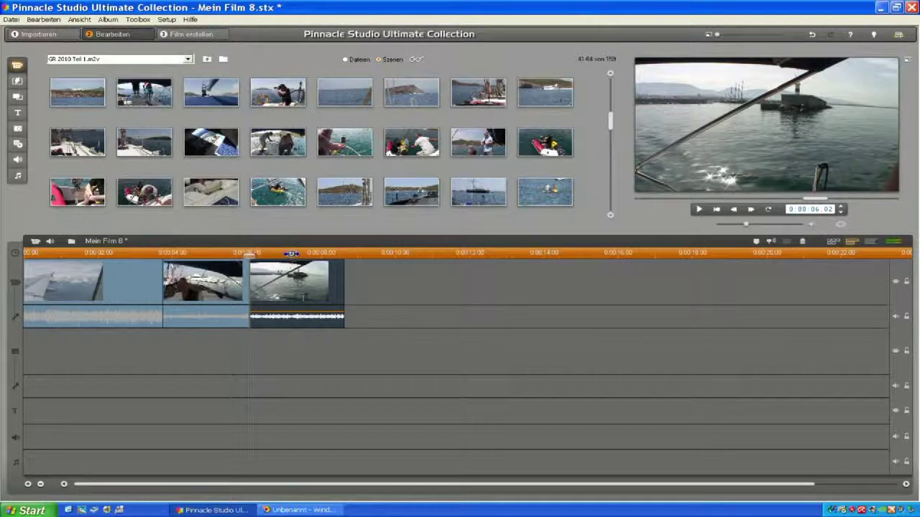
- Set the overlay track to always show and enlarge the preview to its maximum size
right_click(457, 283)
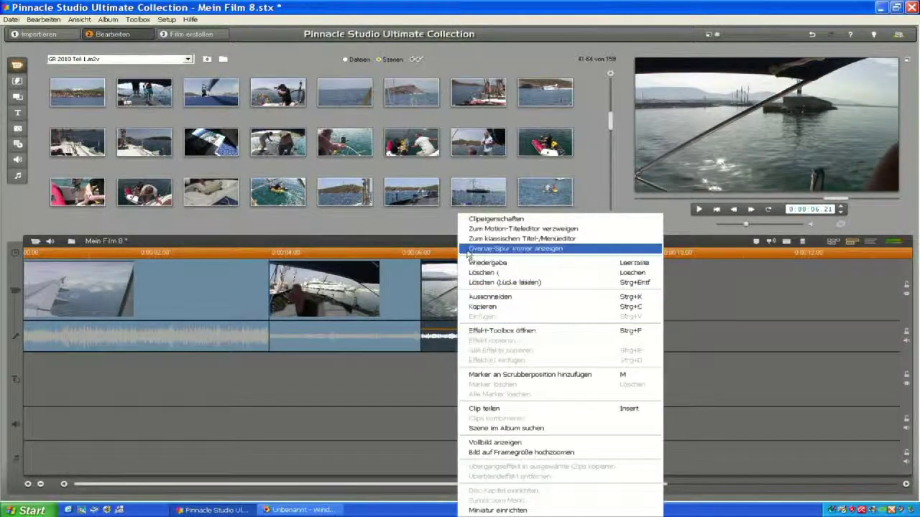
left_click(466, 248)
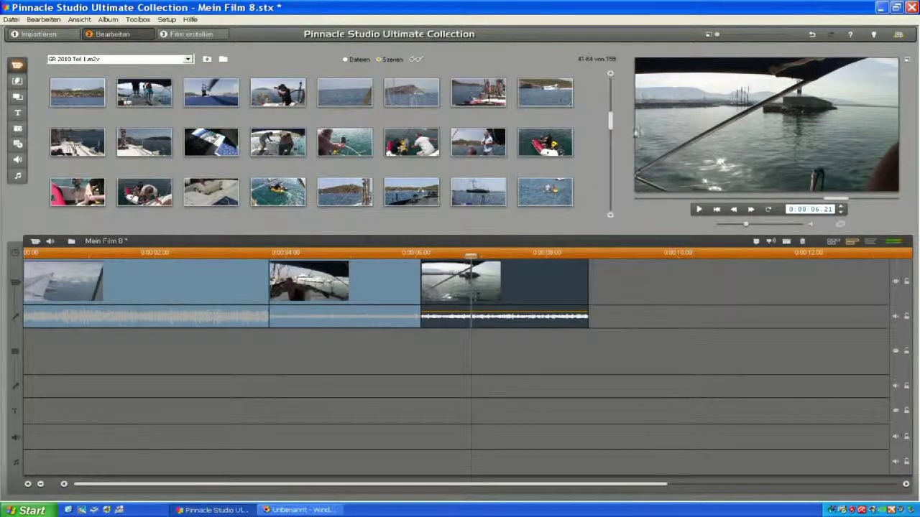
left_click_drag(721, 38, 790, 36)
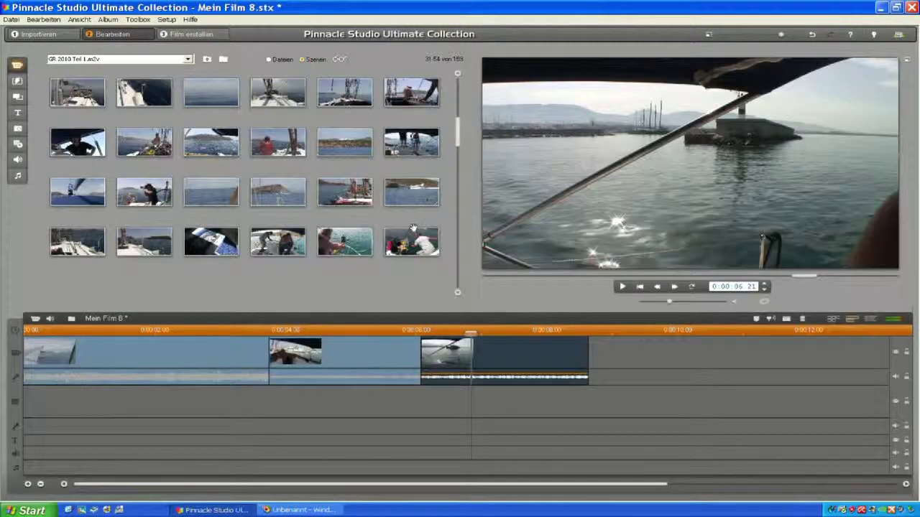
mouse_move(471, 334)
left_mouse_down()
mouse_move(346, 333)
mouse_move(463, 330)
left_mouse_up()
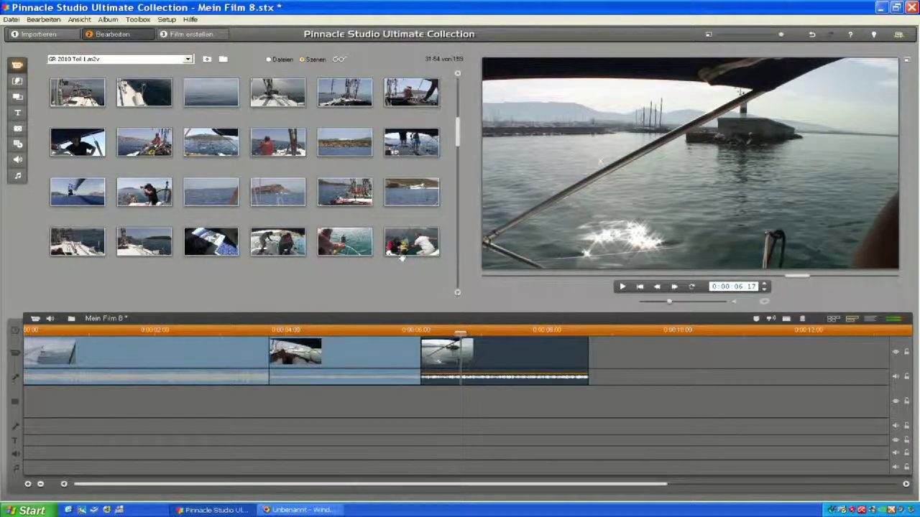
- Find the sunset-over-water scene in the album and append it after the third clip on the timeline
left_click(458, 293)
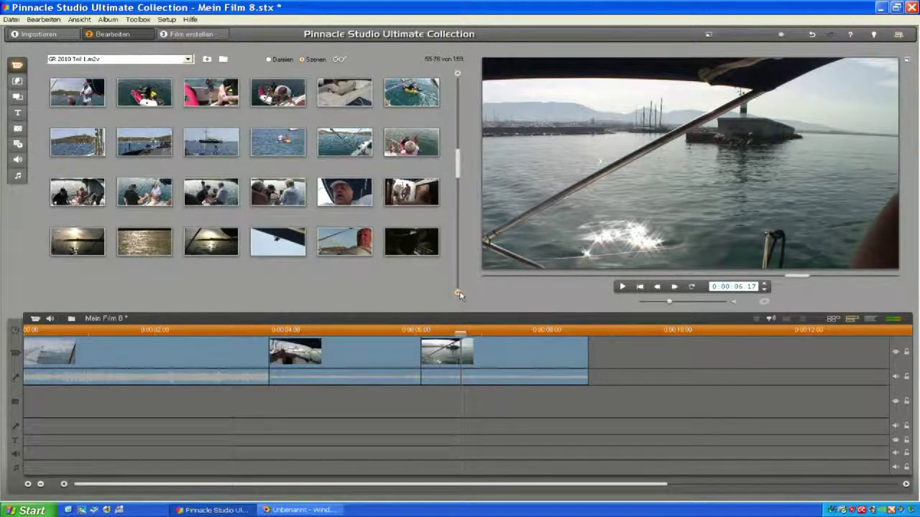
left_click(458, 293)
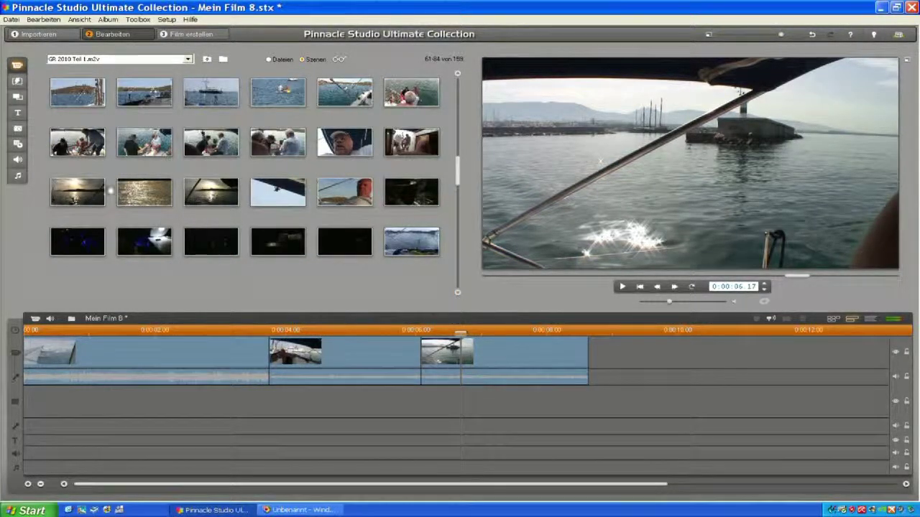
left_click(81, 190)
left_click_drag(81, 190, 618, 345)
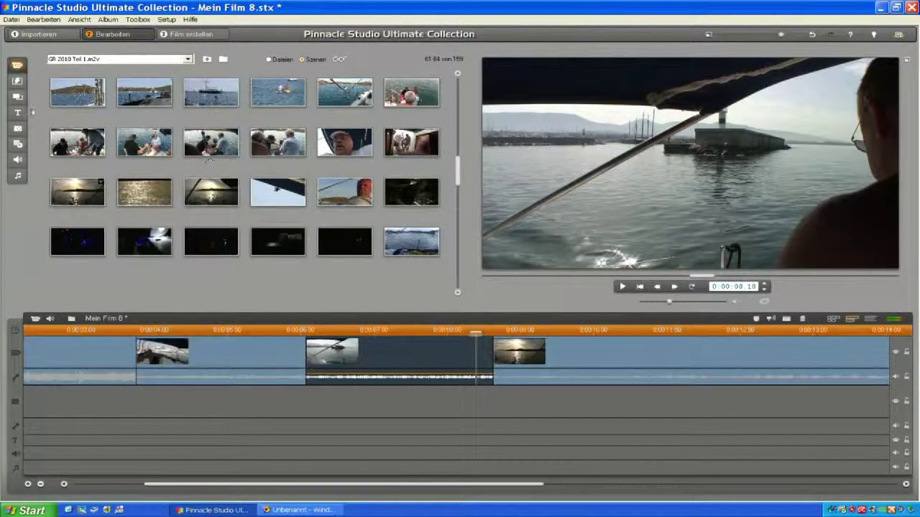
- Display the 2D transitions and set the default transition duration to 01 seconds in the project preferences
left_click(17, 81)
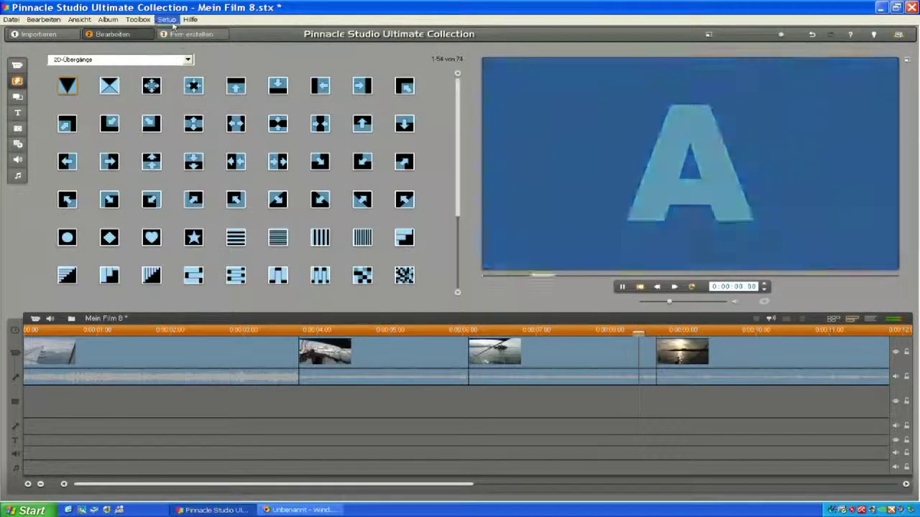
left_click(169, 21)
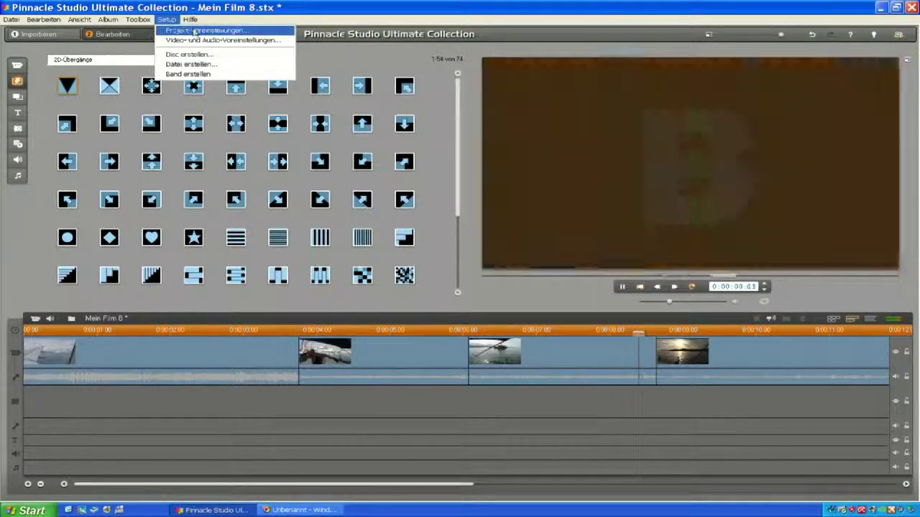
left_click(192, 31)
left_click_drag(527, 166, 652, 75)
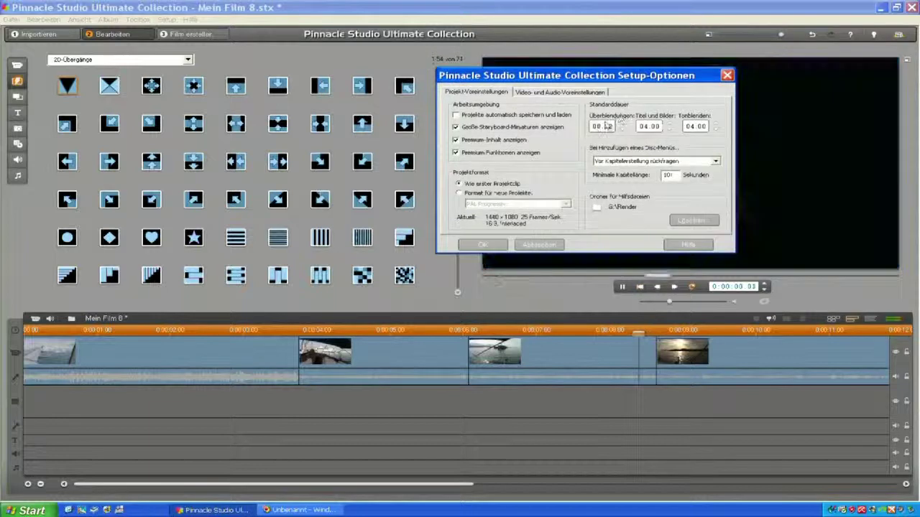
left_click(649, 127)
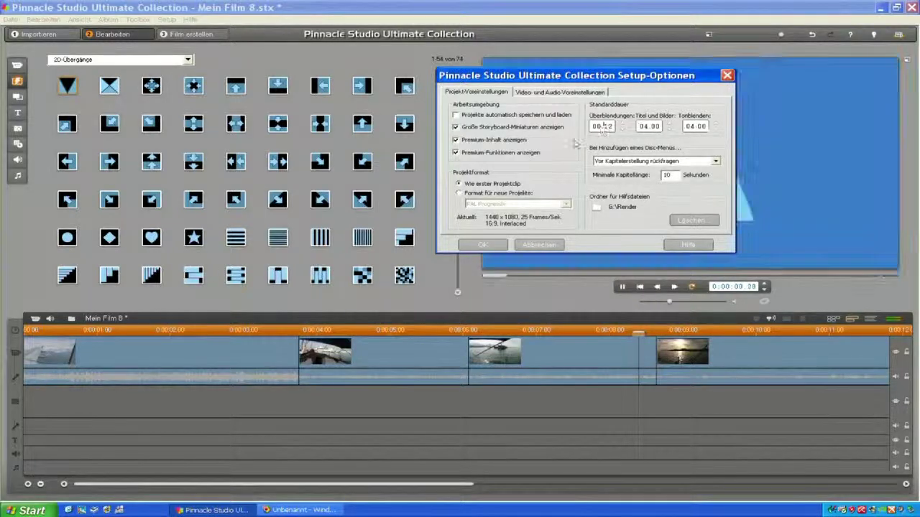
double_click(597, 128)
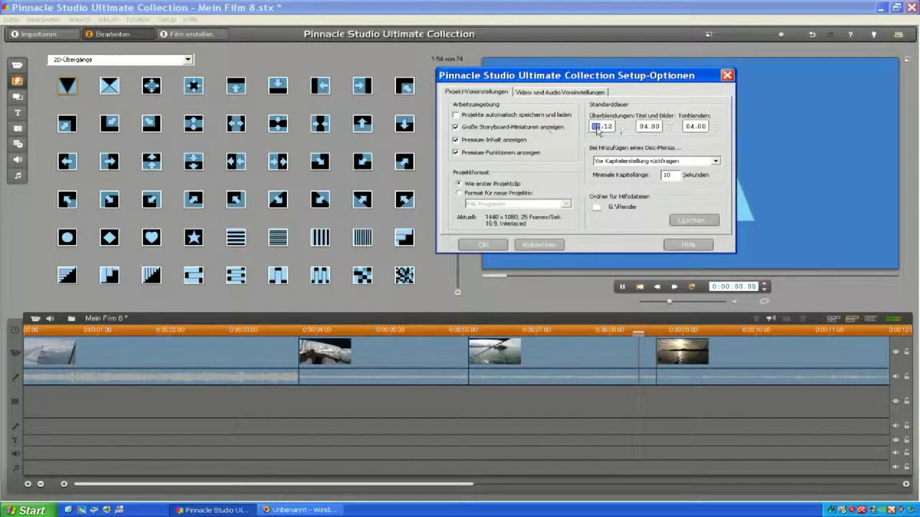
type("01")
left_click(492, 244)
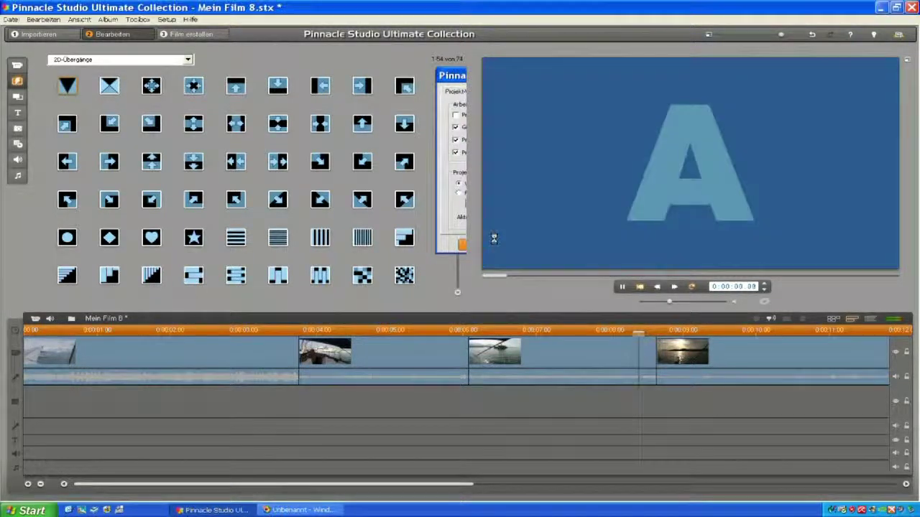
- Insert dissolve transitions between the first three clips and lengthen the short boat clip between the two transitions
left_click_drag(205, 233, 288, 356)
left_click_drag(108, 85, 402, 352)
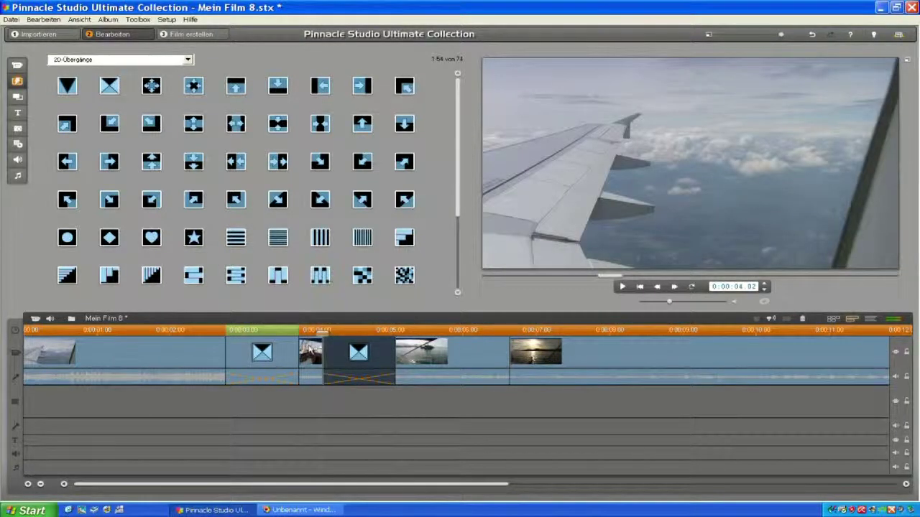
left_click(311, 353)
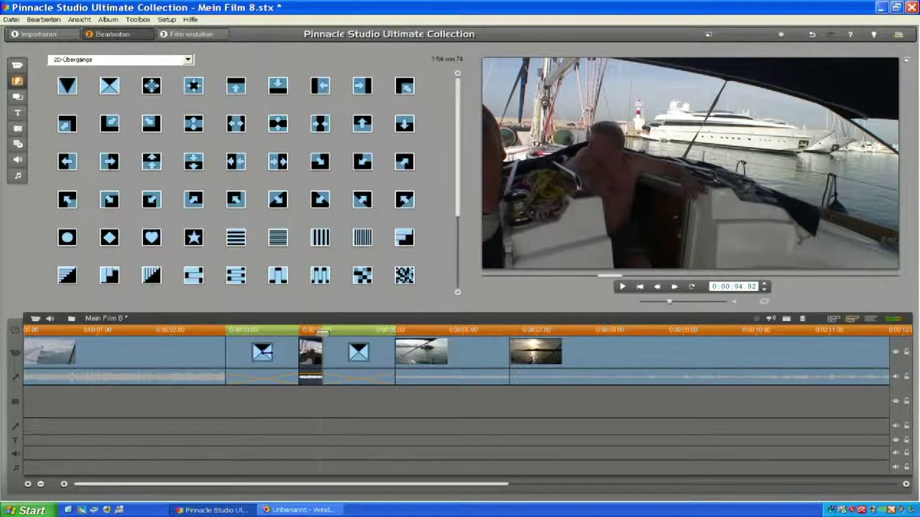
left_click_drag(300, 353, 277, 352)
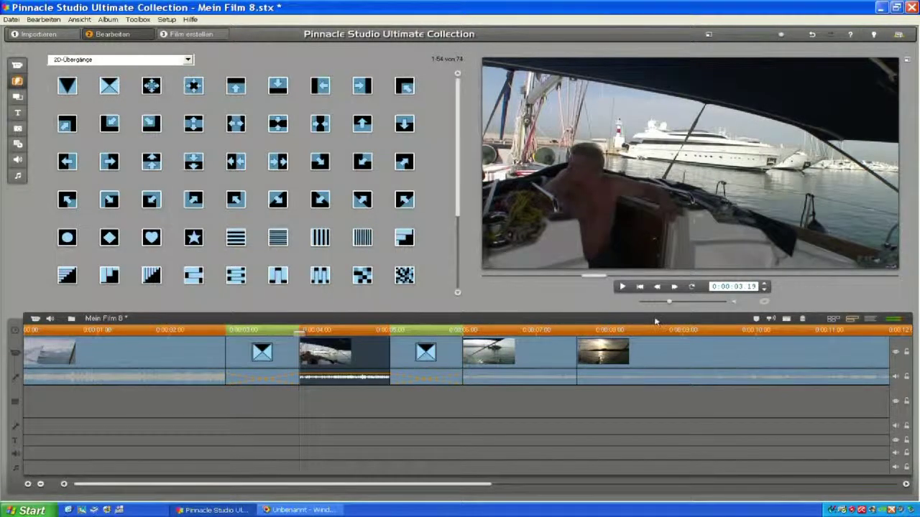
- Open the Windows Task Manager and move it aside to monitor the CPU load during background rendering
right_click(753, 512)
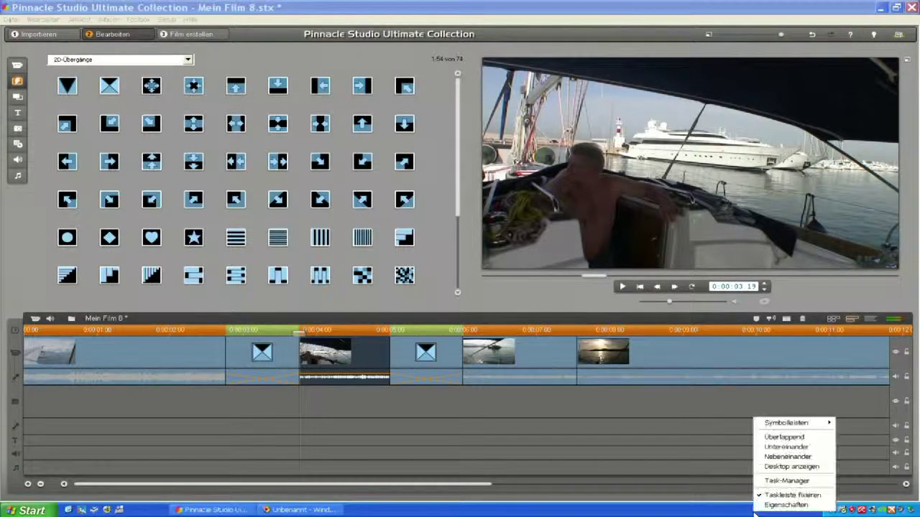
left_click(782, 486)
left_click_drag(692, 72, 820, 67)
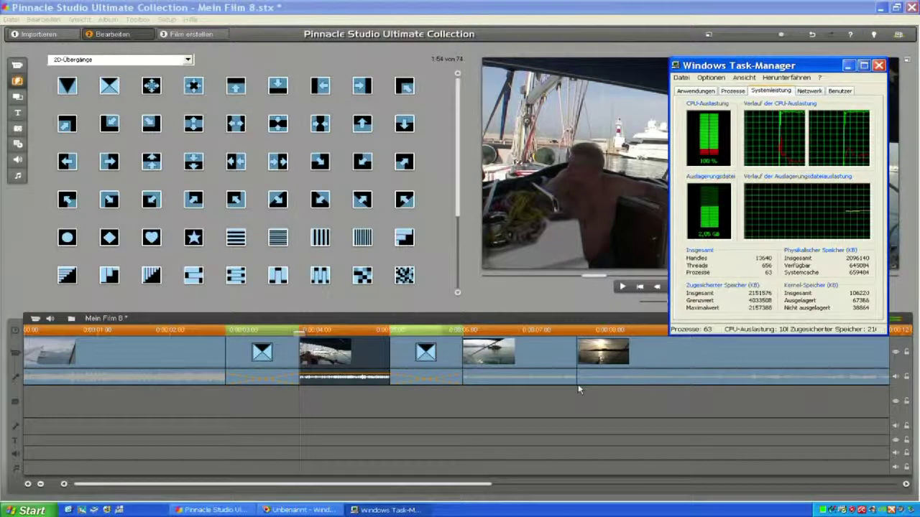
- Scrub through the clips and dissolves during background rendering and move the Task Manager clear of the preview
mouse_move(300, 330)
left_mouse_down()
mouse_move(215, 331)
mouse_move(314, 332)
left_mouse_up()
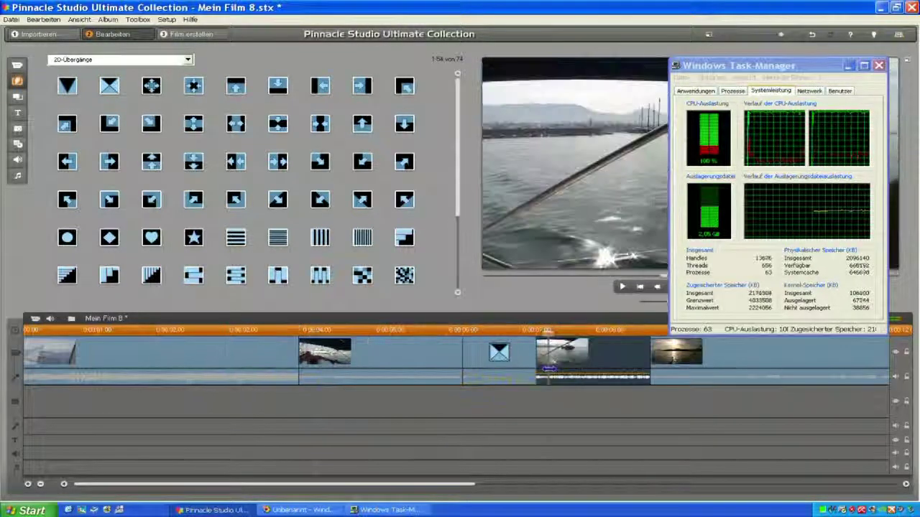
left_click_drag(548, 332, 509, 368)
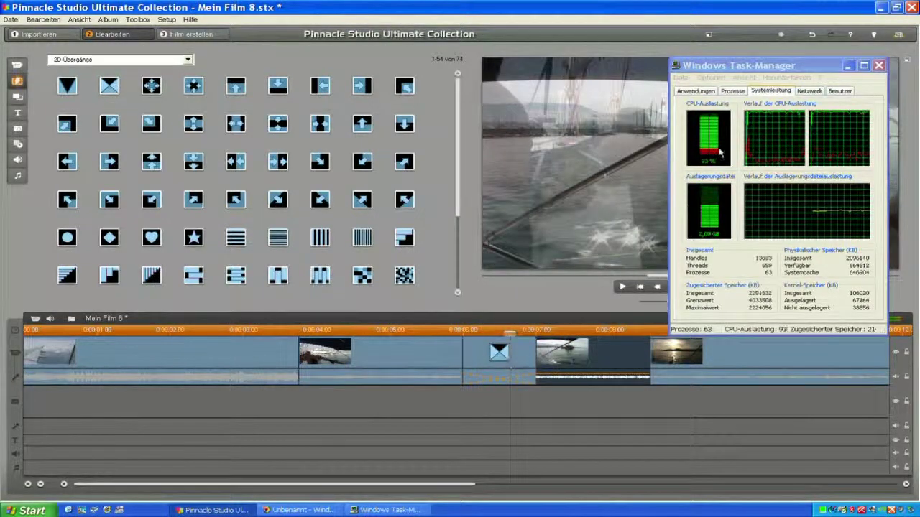
left_click_drag(816, 72, 168, 52)
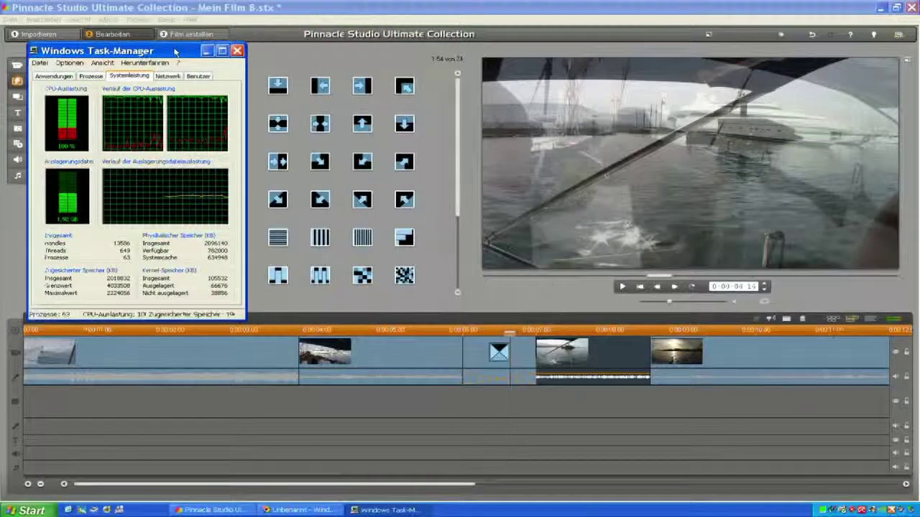
left_click_drag(507, 332, 357, 331)
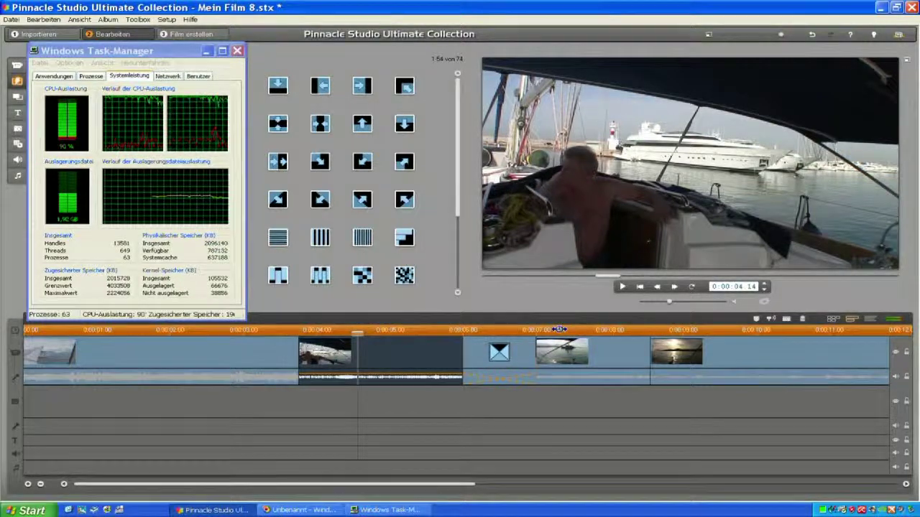
- Fit the whole film on the timeline, preview the sunset clip and close the Task Manager
right_click(560, 329)
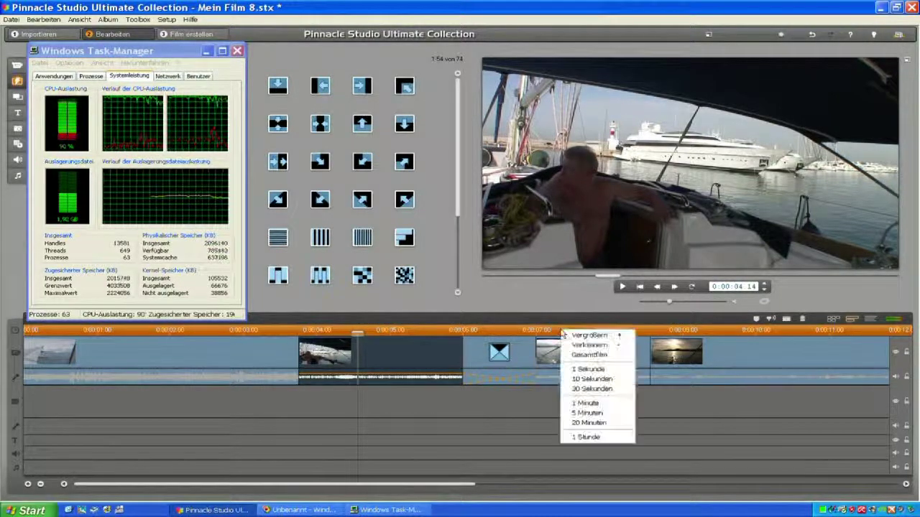
left_click(595, 359)
left_click_drag(553, 330, 661, 332)
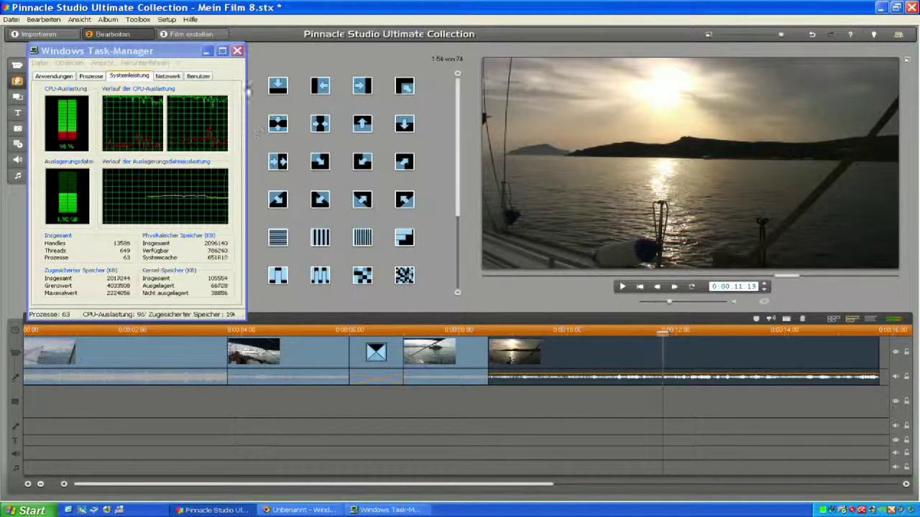
left_click(238, 50)
- Create a motion overlay title over the sunset clip with the two lines TESTTEXT and PINNACLE
double_click(248, 371)
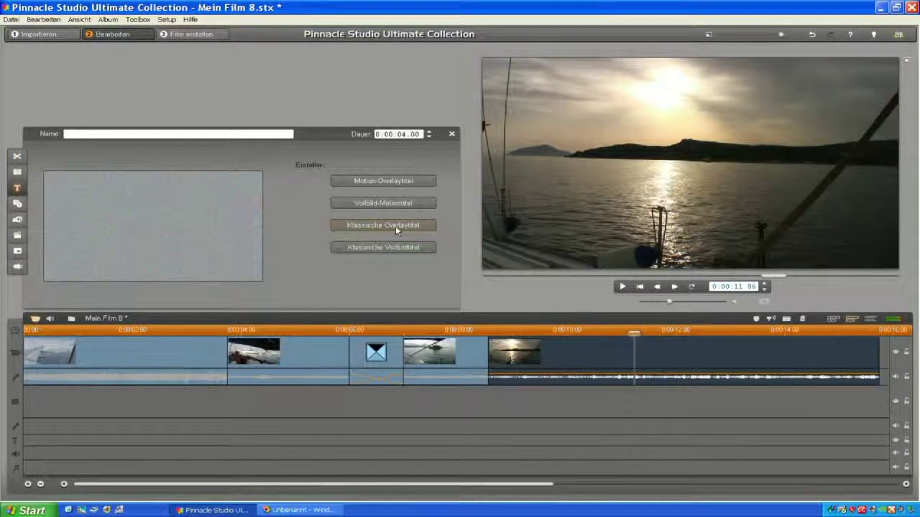
left_click(391, 182)
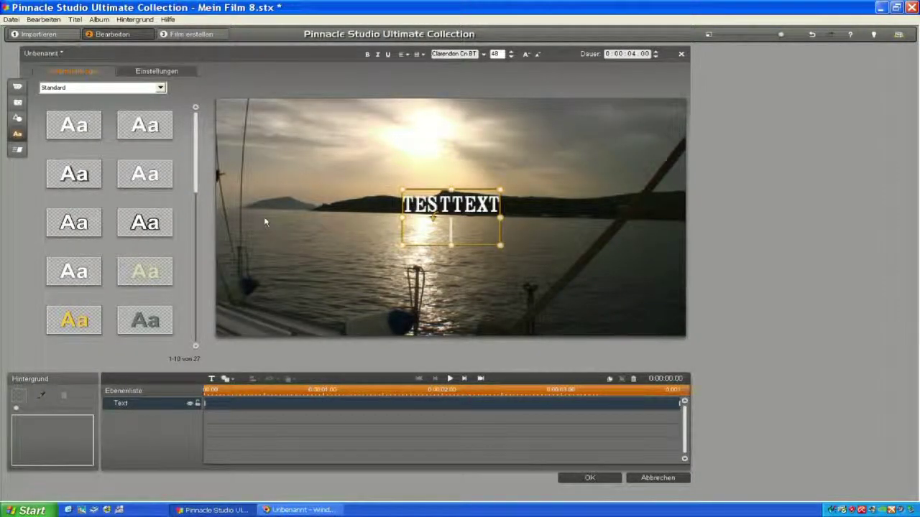
type("PI")
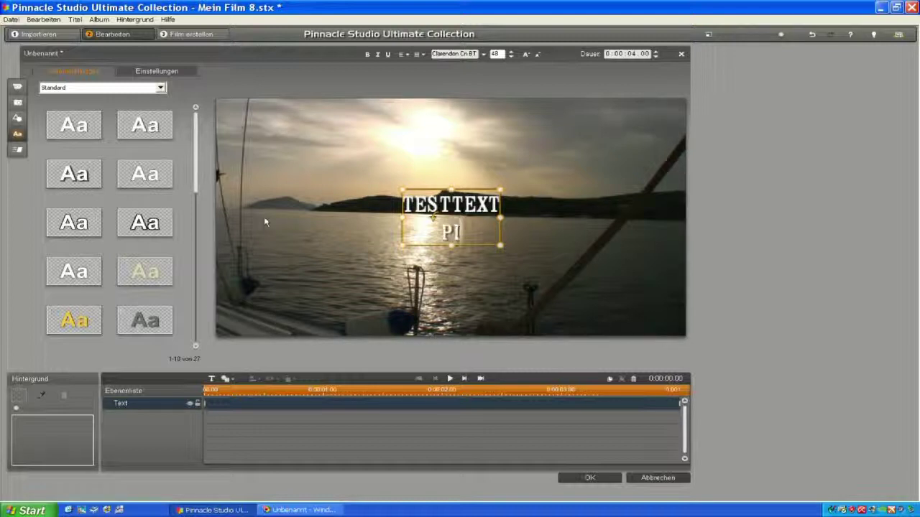
type("NNACLE")
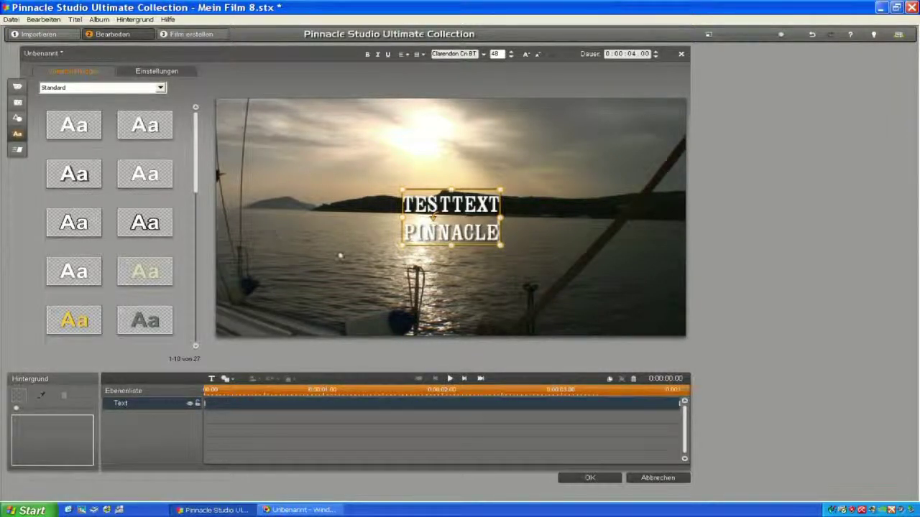
- Stretch the title text wider on both sides and taller at its lower edge, and deselect it
left_click_drag(501, 218, 629, 220)
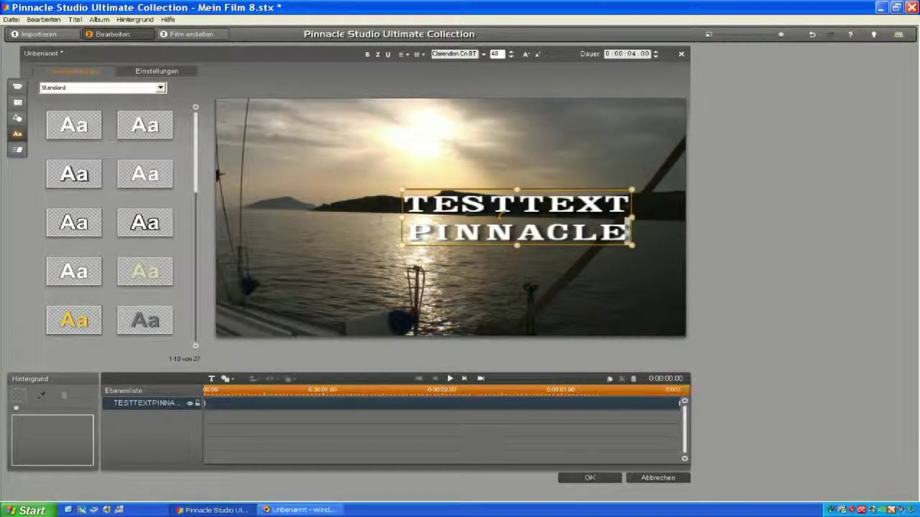
left_click_drag(402, 217, 282, 217)
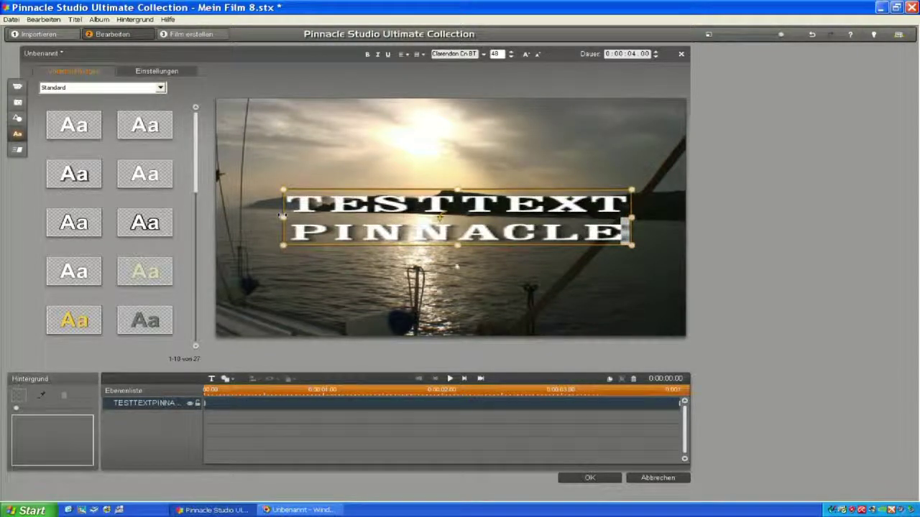
left_click_drag(457, 245, 457, 272)
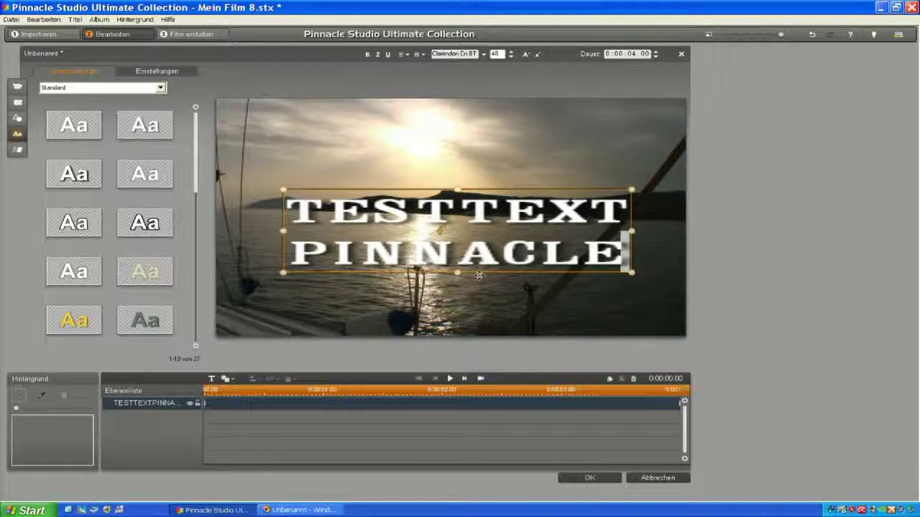
left_click(357, 295)
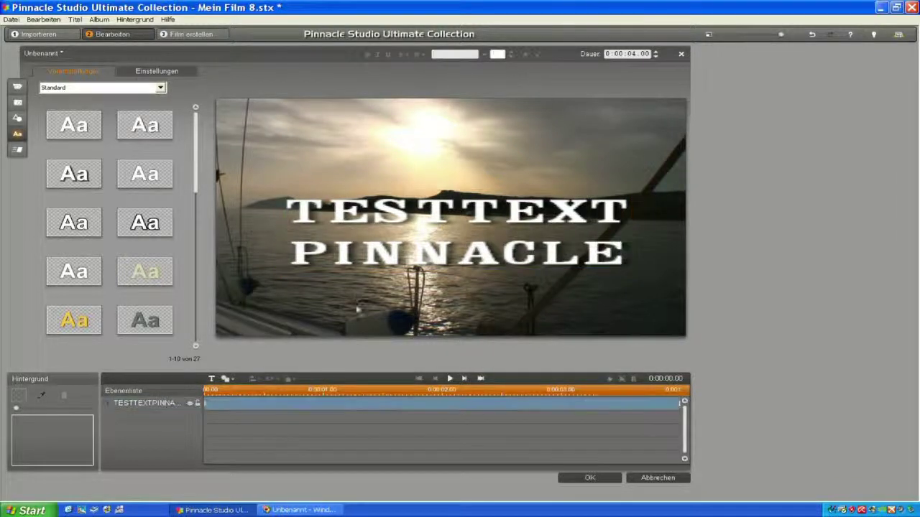
- Give the title text a letter-by-letter entrance motion, accept the title and scrub over it on the timeline
left_click(18, 151)
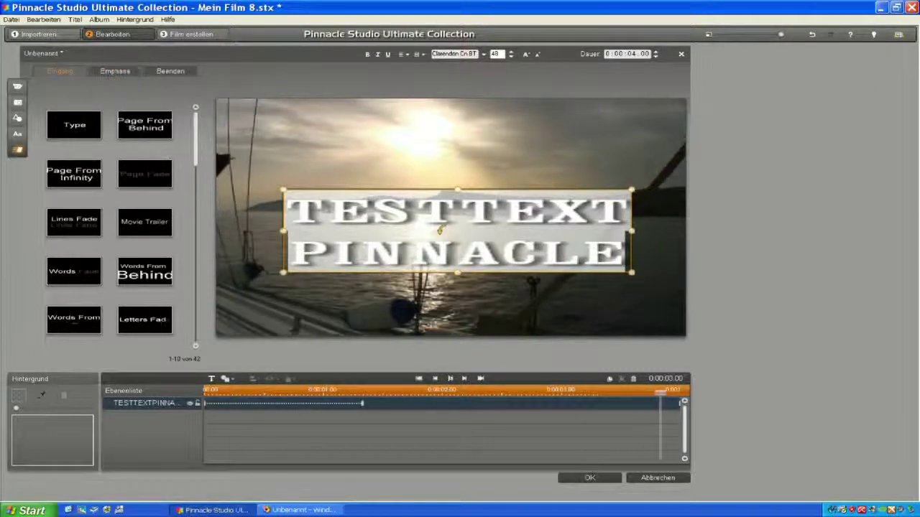
left_click(589, 478)
left_click_drag(525, 330, 771, 354)
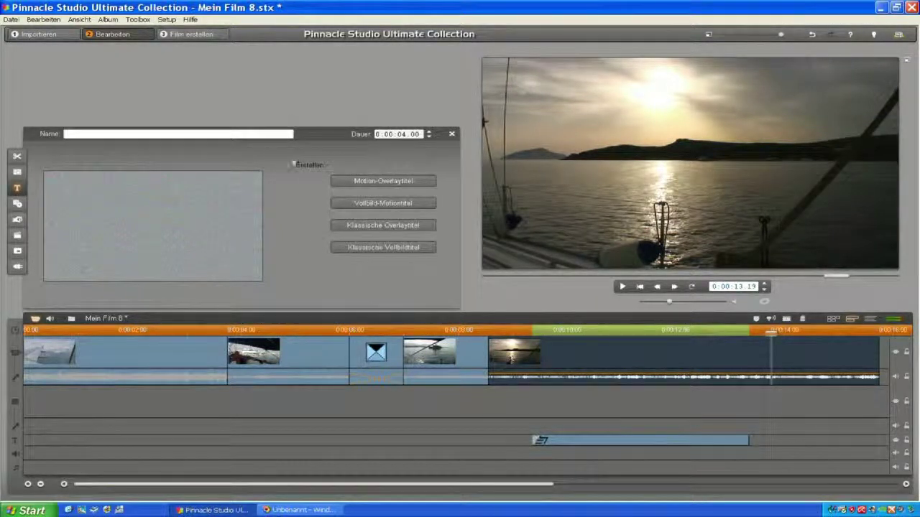
- Review the background rendering settings in the video and audio preferences
left_click(166, 20)
left_click(190, 32)
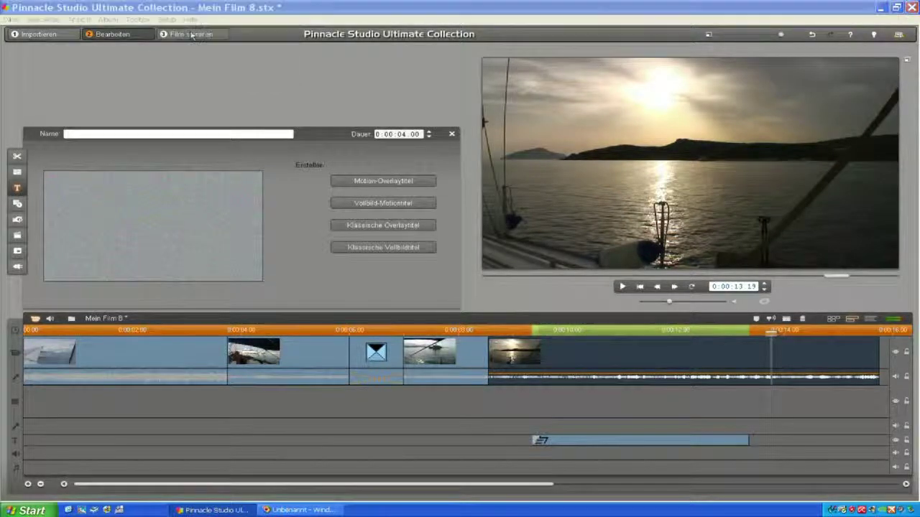
left_click(435, 184)
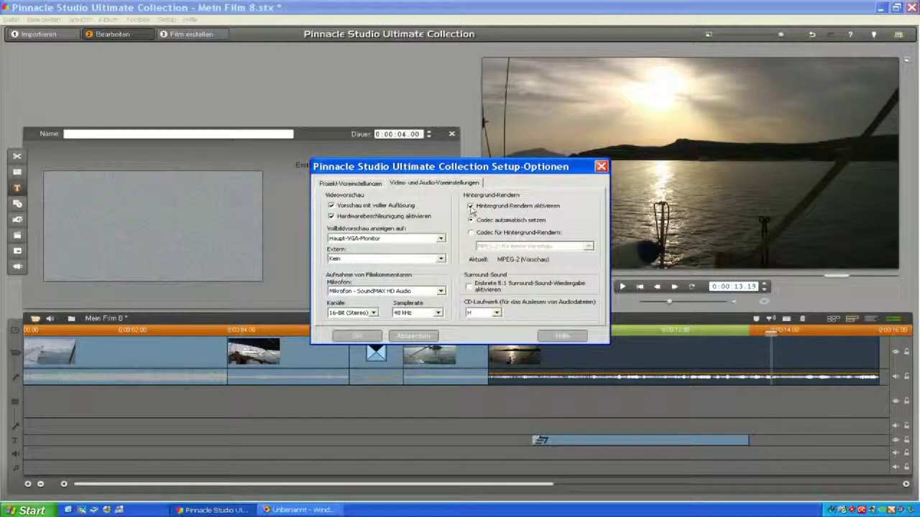
left_click(365, 337)
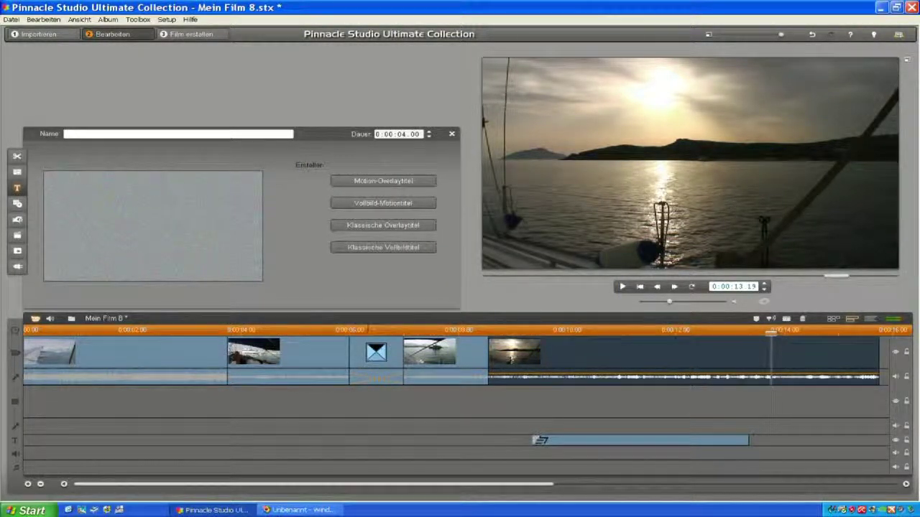
- Scrub over the title, compress the timeline scale and play the film from just before the title begins
left_click_drag(472, 330, 585, 359)
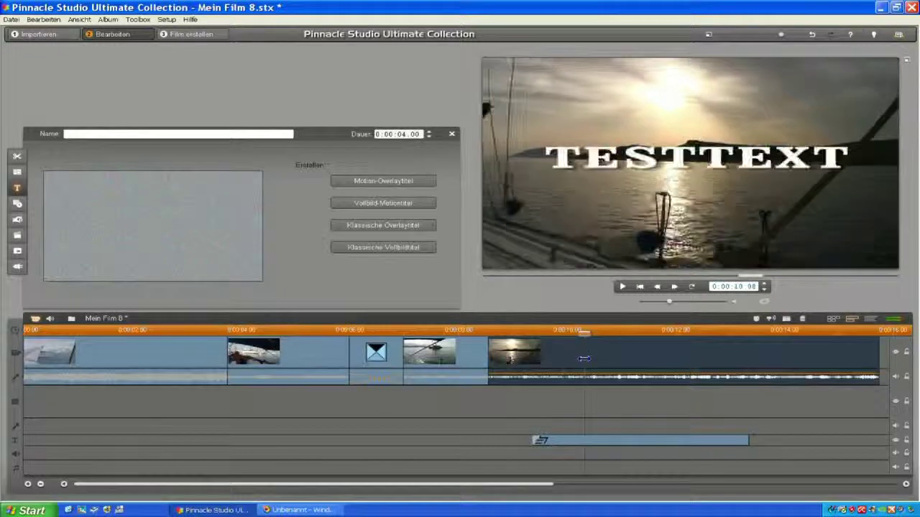
left_click_drag(748, 330, 382, 331)
left_click_drag(454, 335, 352, 332)
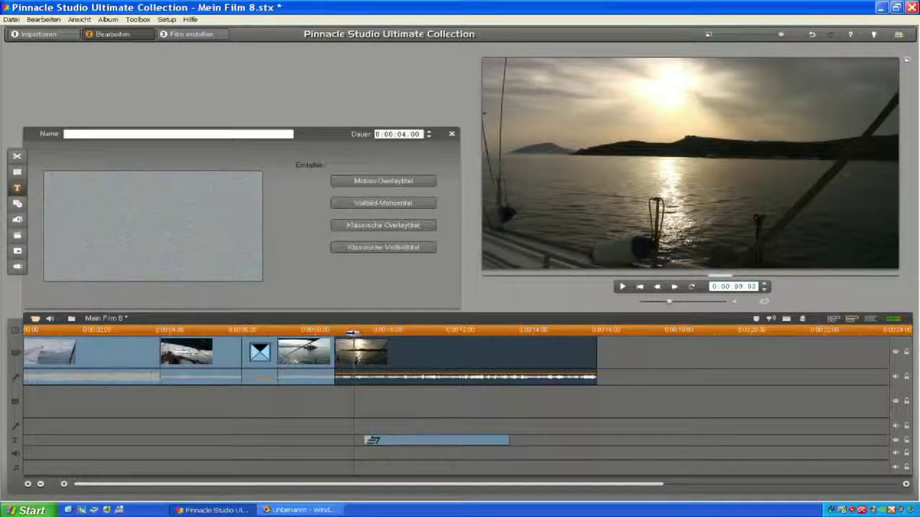
key("space")
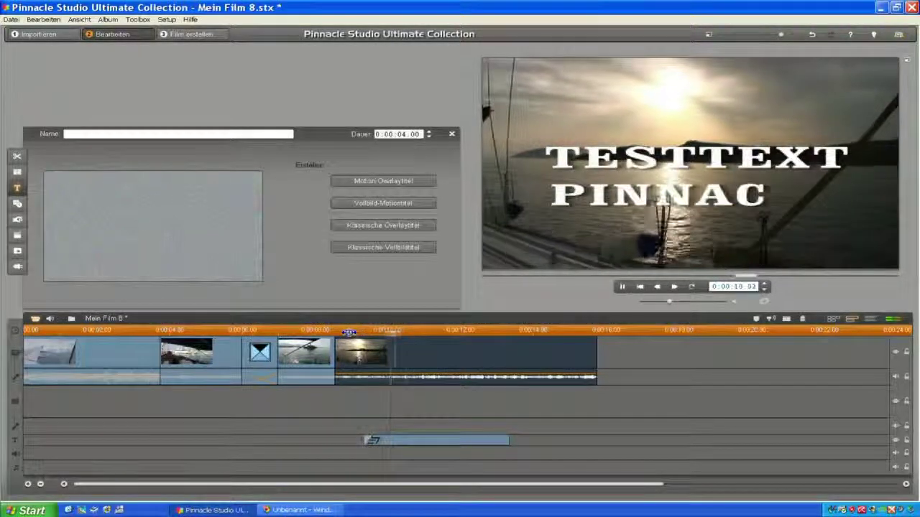
key("space")
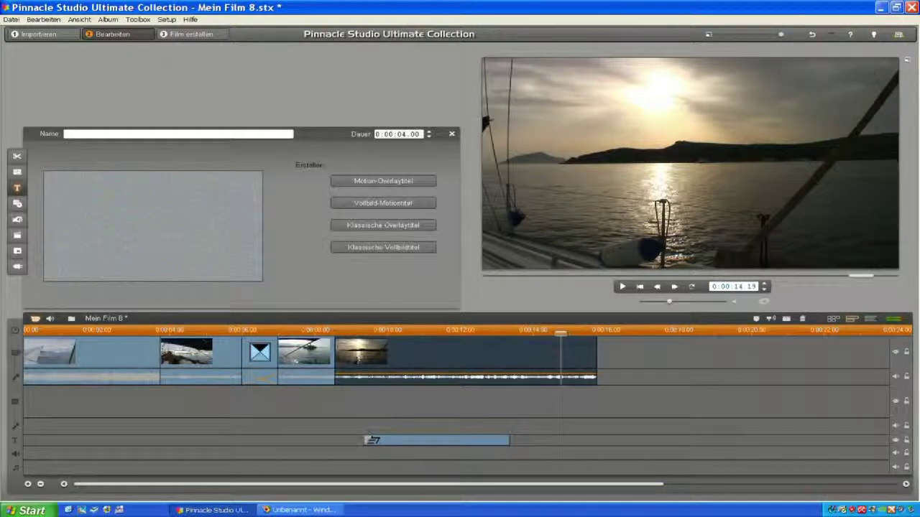
- Save the project under the name TESTVIDEO and close the program
left_click(10, 20)
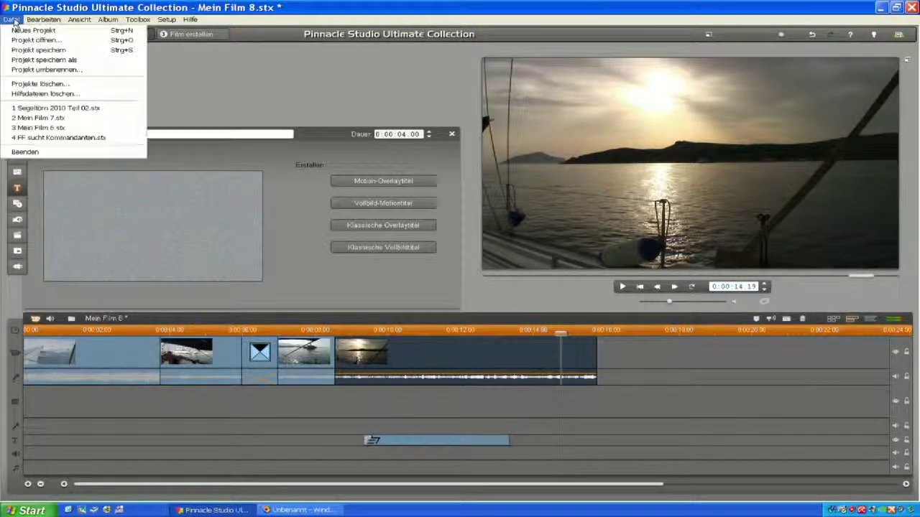
left_click(40, 59)
type("TEST")
type("VIDEO")
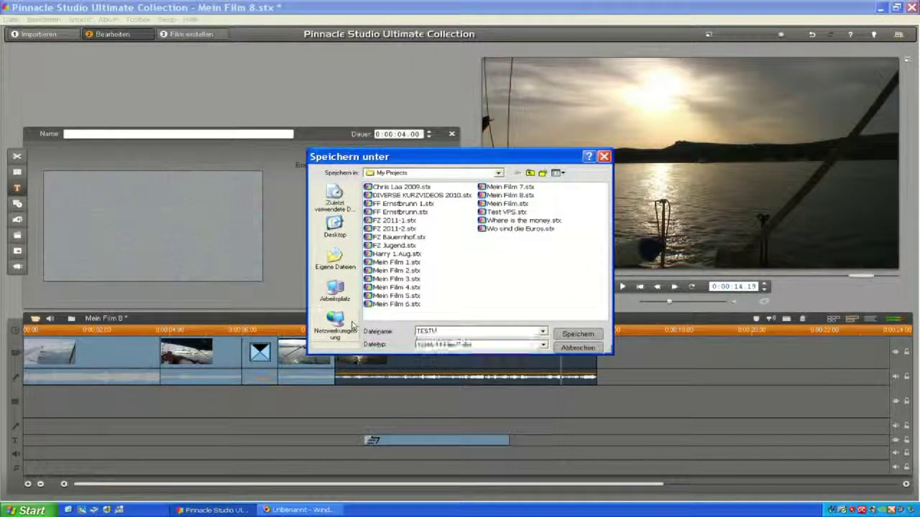
key("Return")
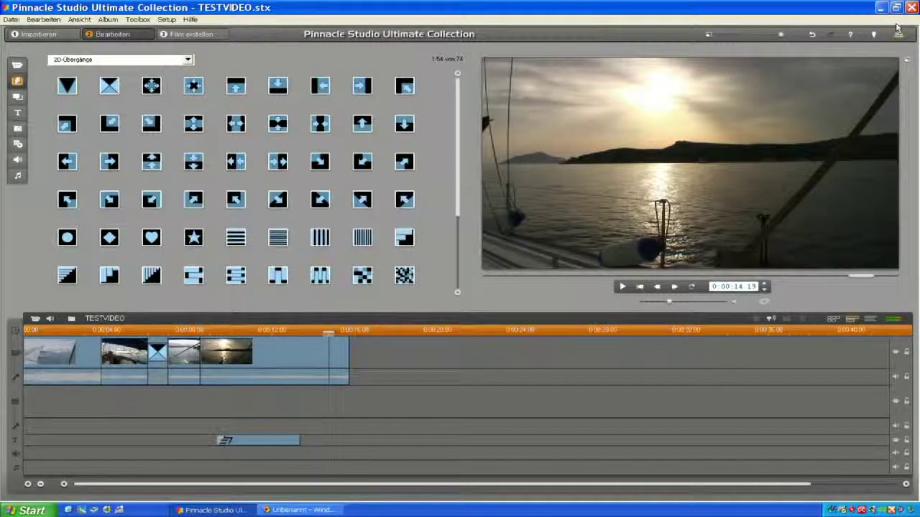
left_click(911, 7)
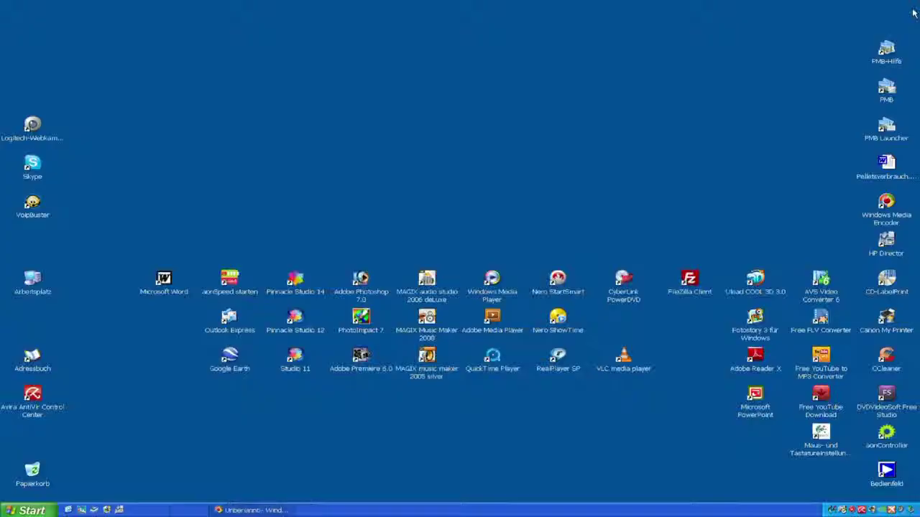